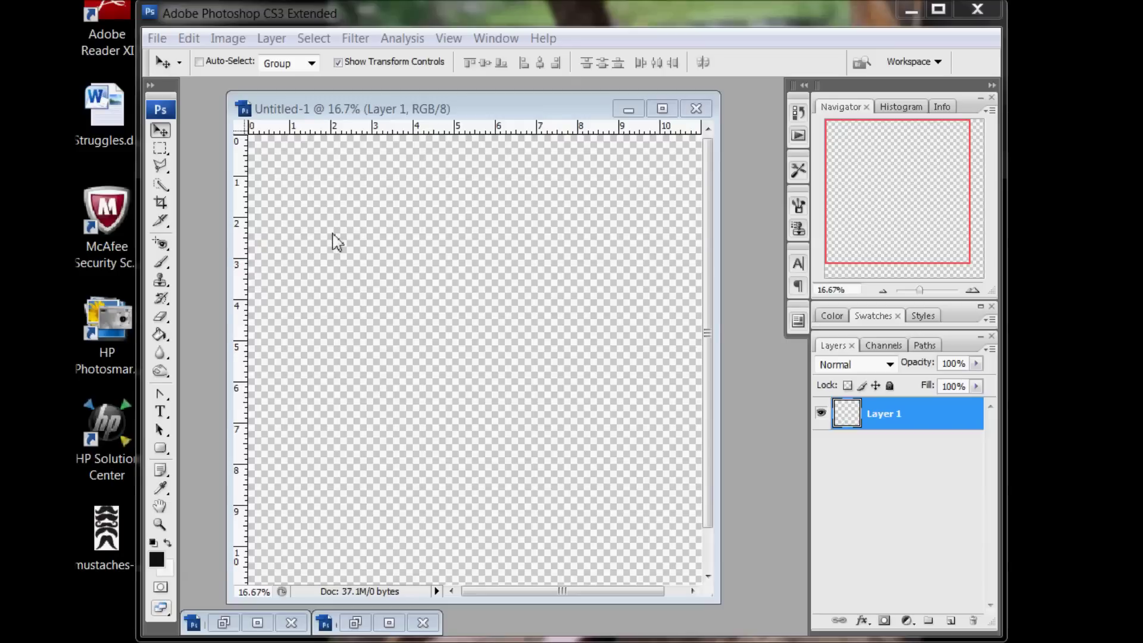
Select the Brush tool, set to a 13-px brush, to paint on Layer 1.
click(161, 262)
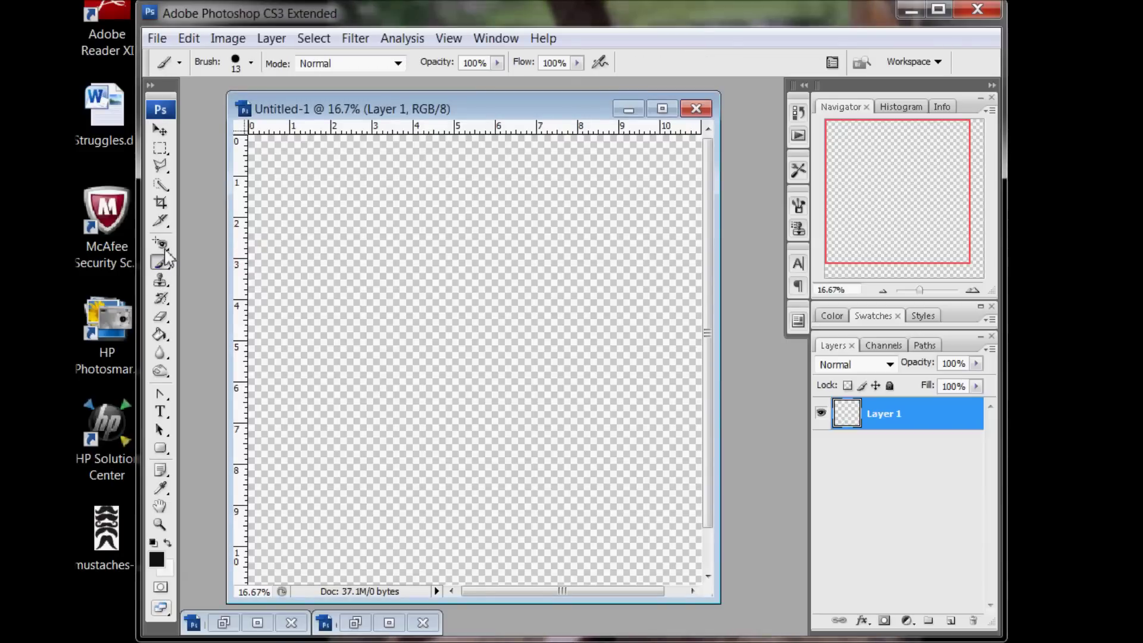
Load the sugarplum_CU_scuffedtoolbox3.abr brush set, replacing the current brushes.
click(250, 62)
click(375, 91)
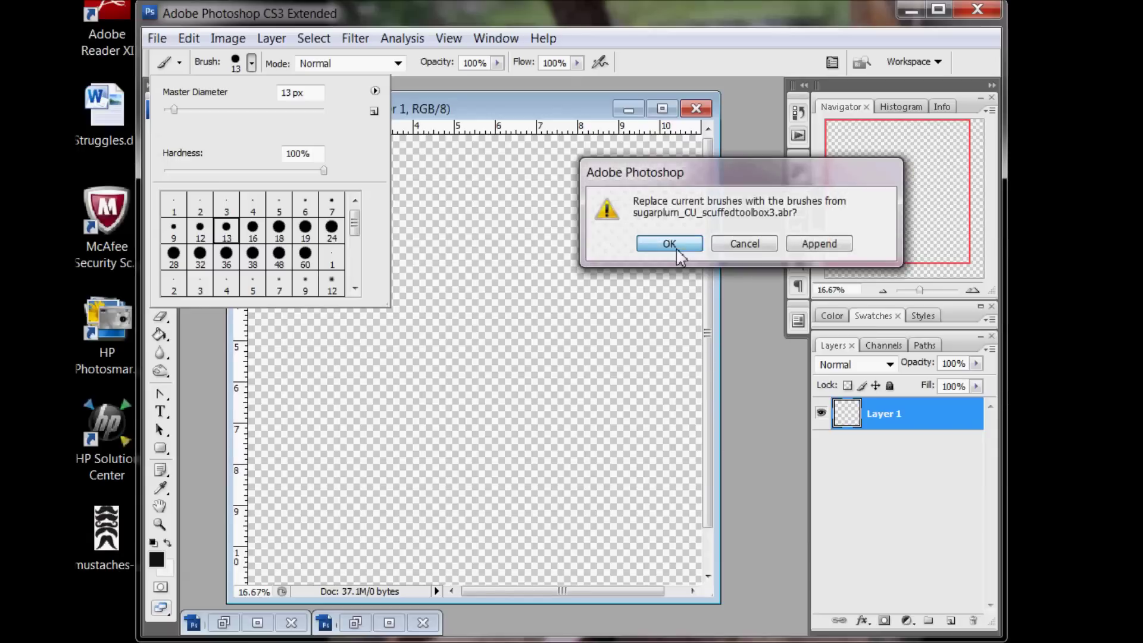
click(672, 244)
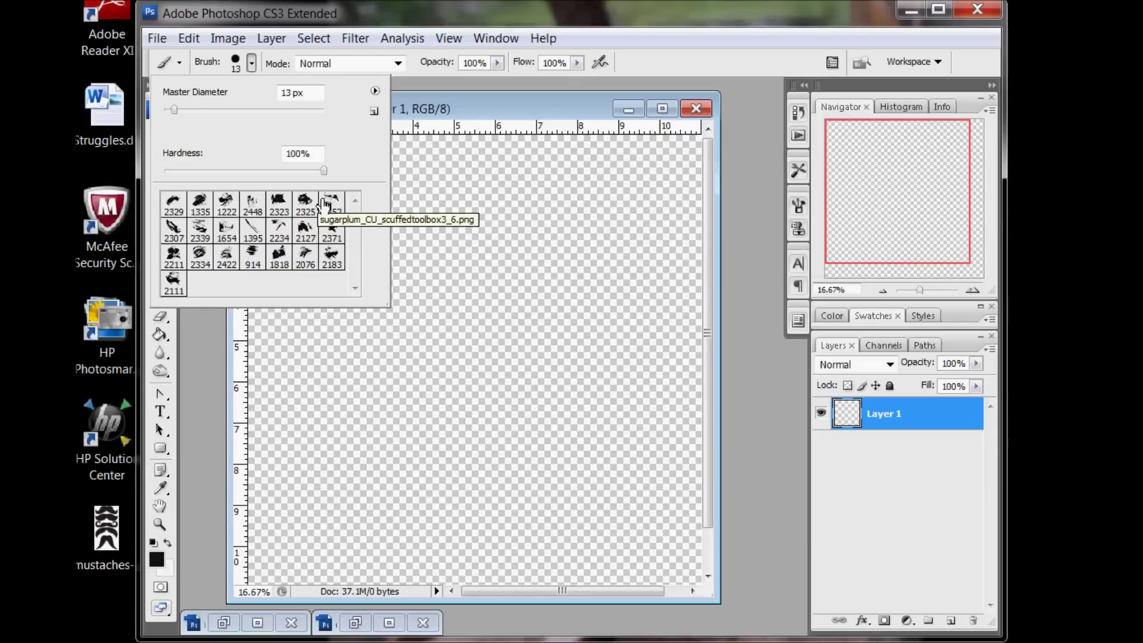
Stamp a dark scuffed stroke near the canvas centre using brush preset 2211.
click(306, 202)
click(174, 257)
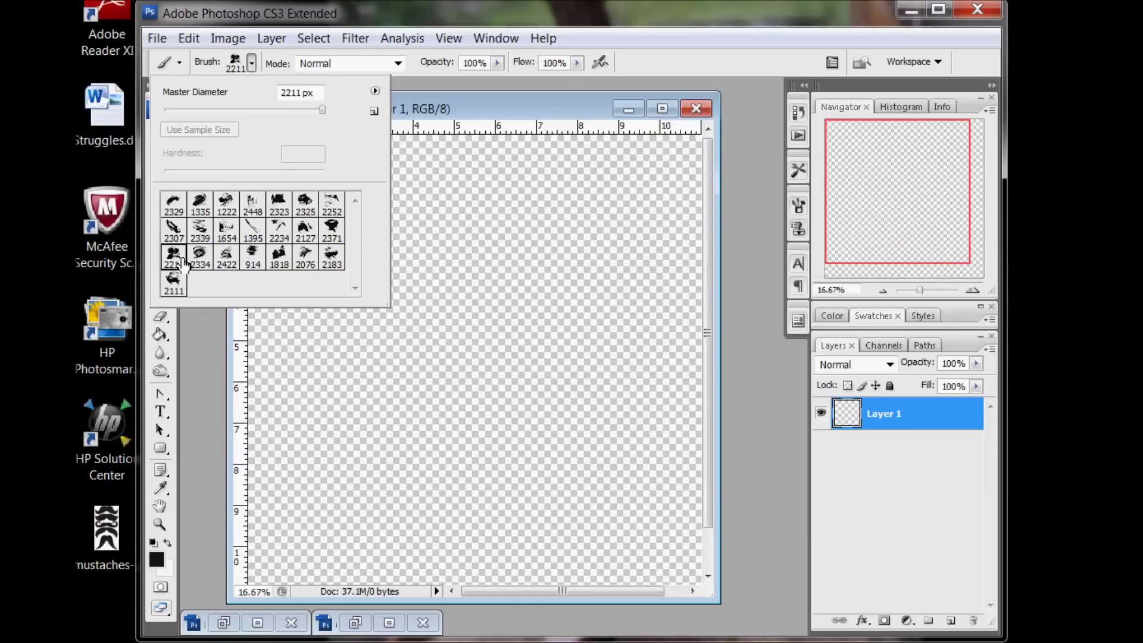
click(470, 333)
click(470, 334)
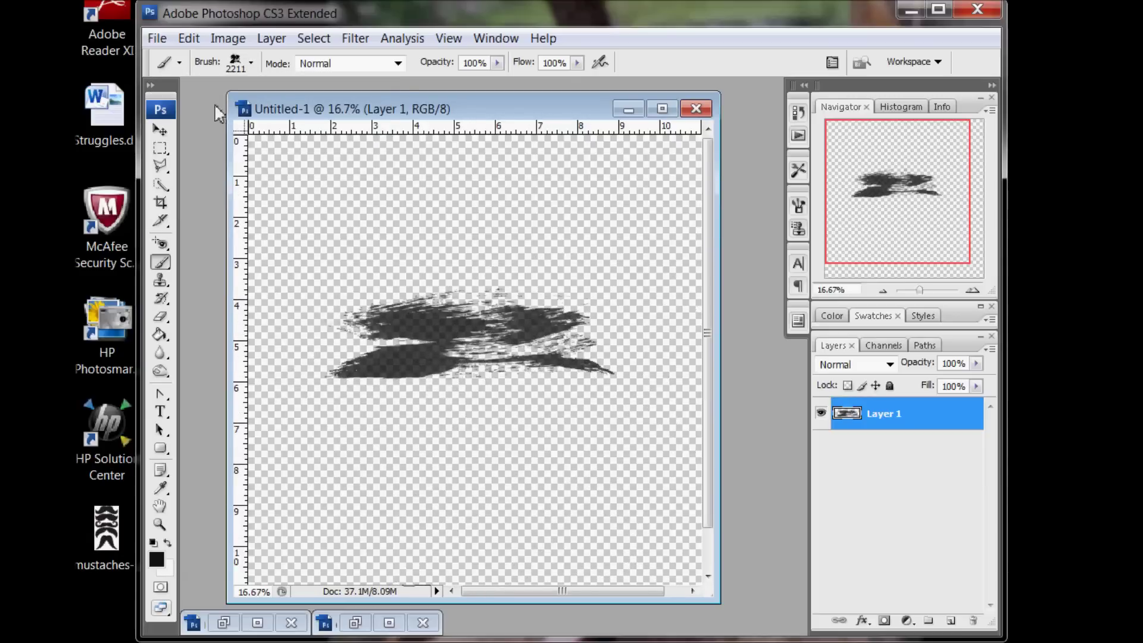
click(159, 130)
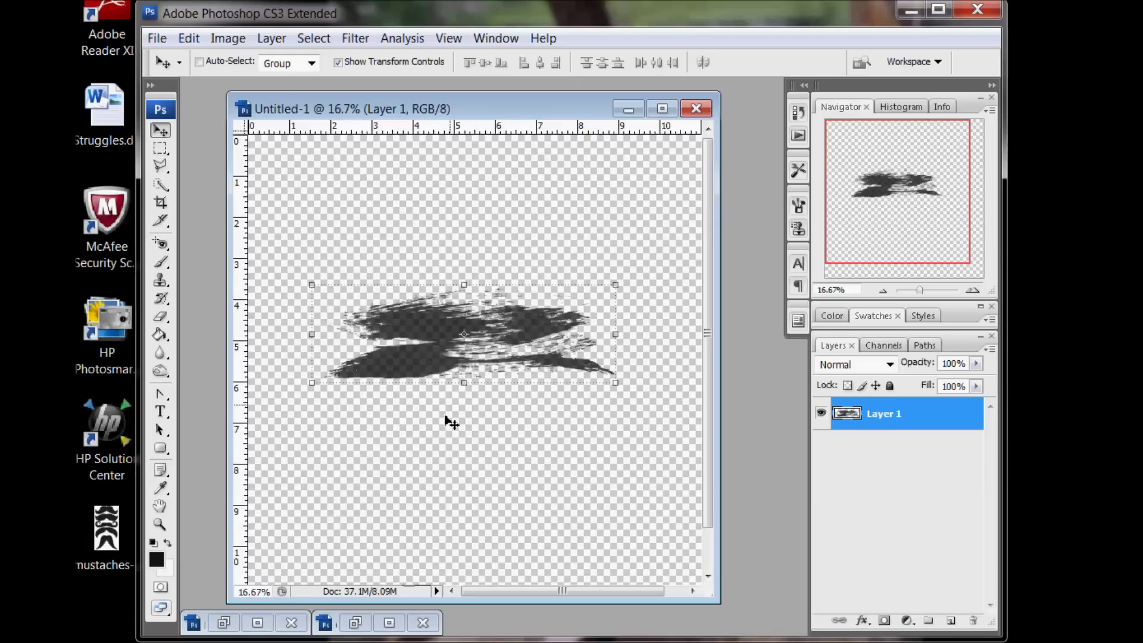
Copy the small-dot overlay pattern onto the Untitled-1 canvas.
click(221, 621)
drag(493, 115, 515, 151)
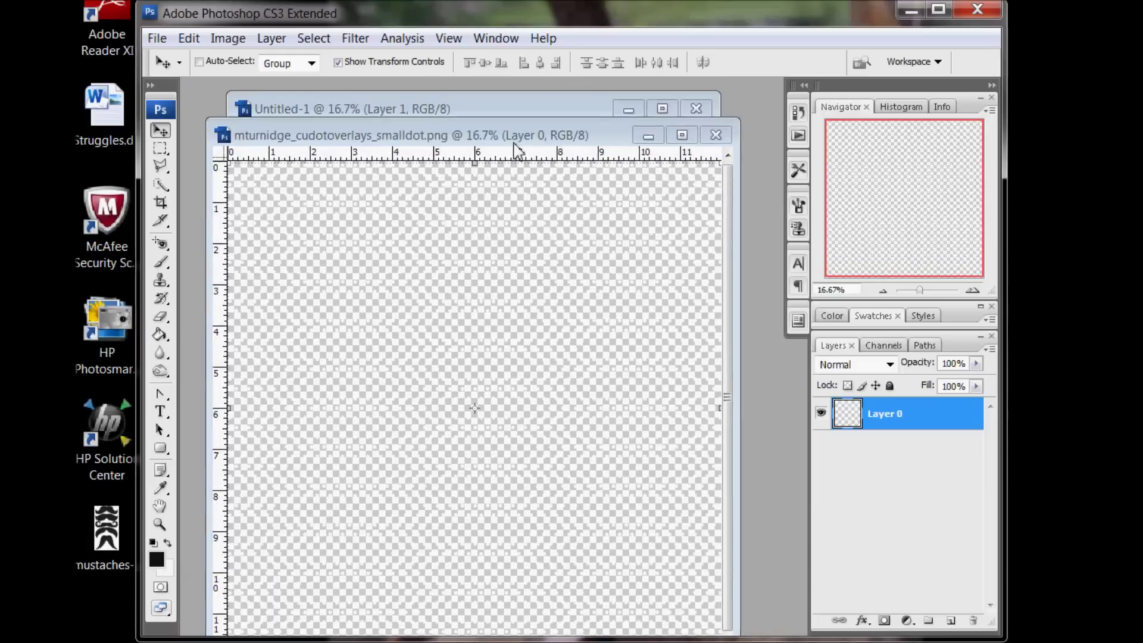
drag(325, 134, 384, 147)
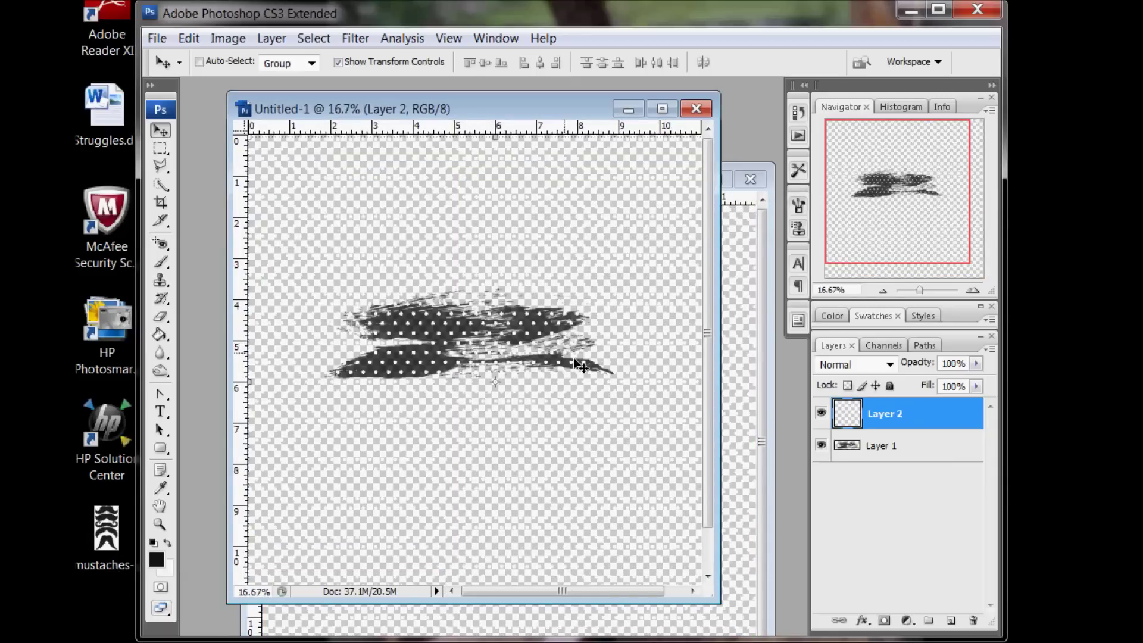
Add a new Layer 3 and fill it with bright red using the Paint Bucket.
click(950, 620)
click(160, 488)
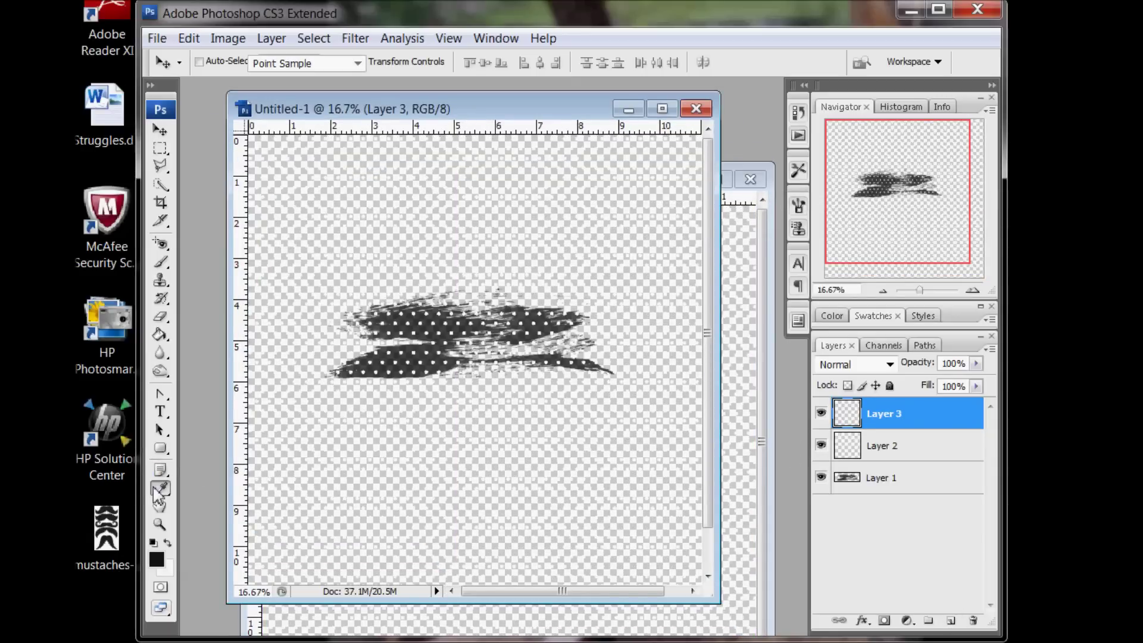
click(157, 559)
click(714, 310)
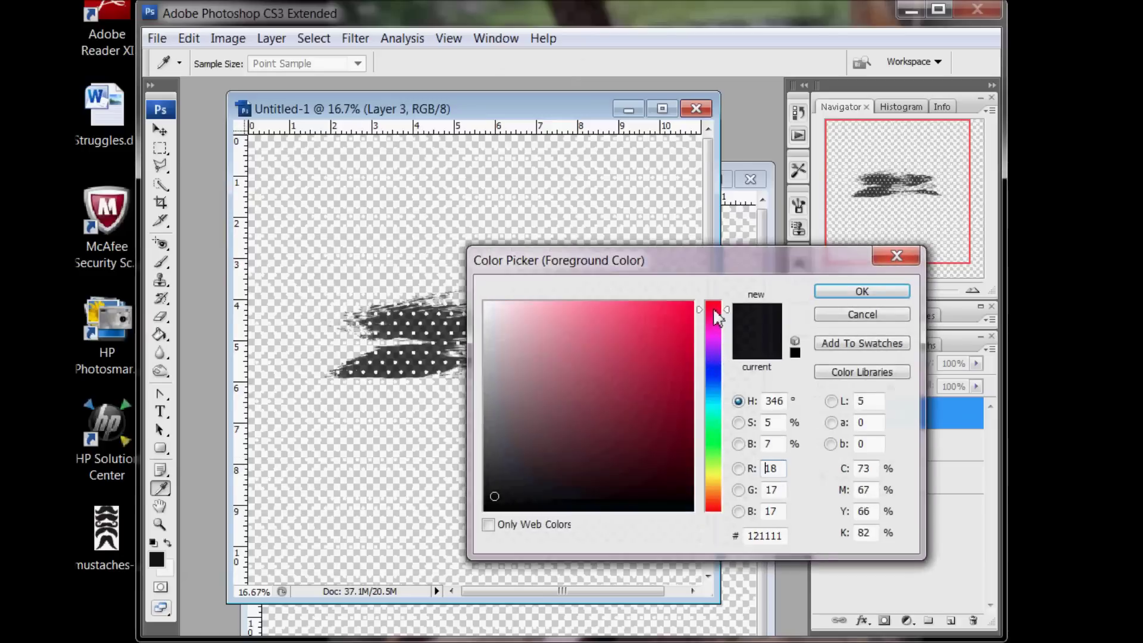
click(697, 322)
click(861, 291)
key(g)
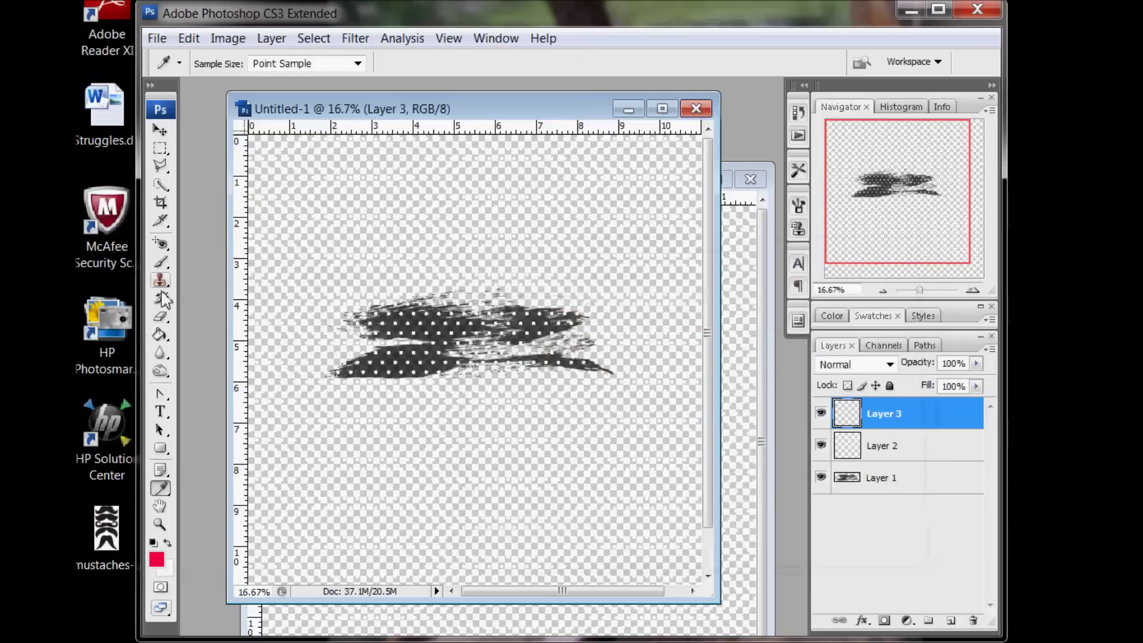
click(436, 320)
Clip the red fill to the dots, merge it down, then clip Layer 2 to Layer 1.
right_click(885, 408)
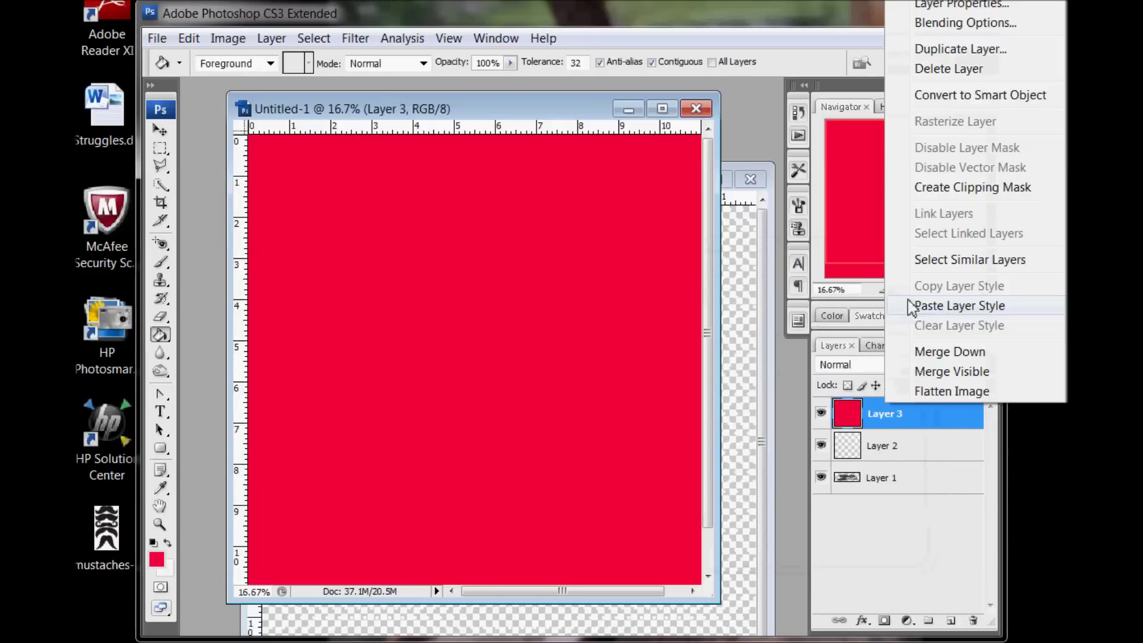
click(932, 184)
right_click(912, 419)
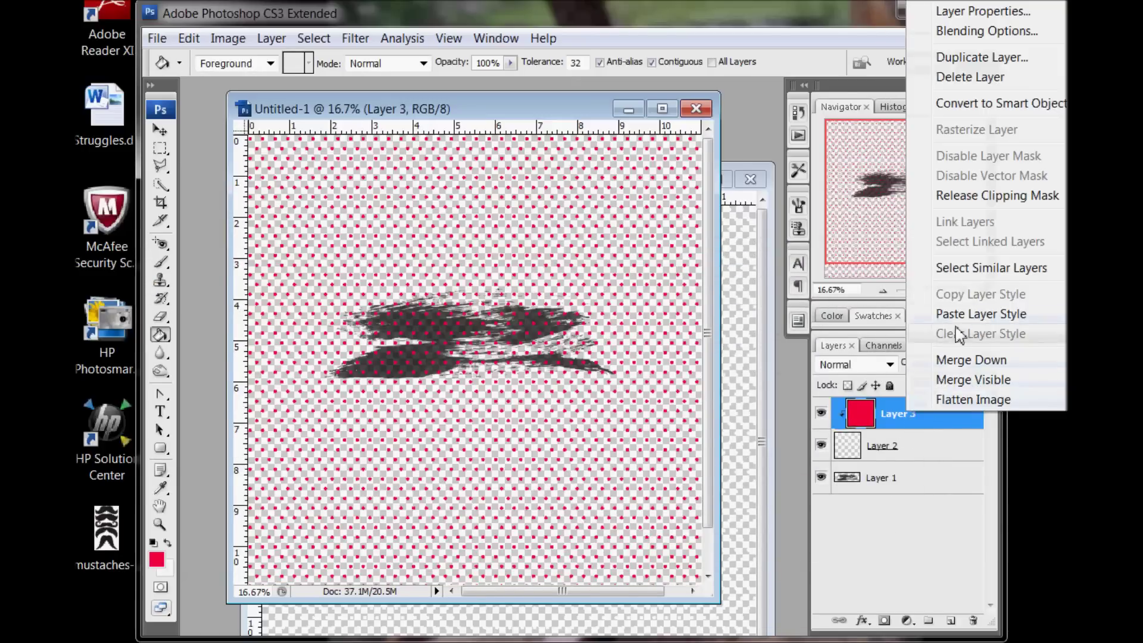
click(968, 359)
right_click(905, 410)
click(958, 184)
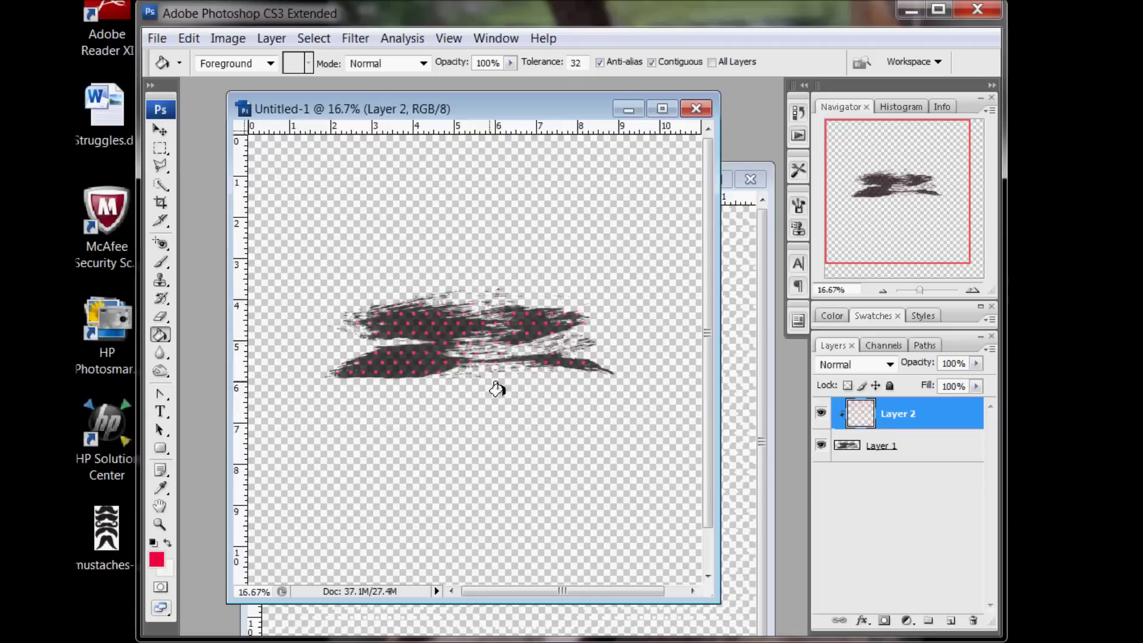
click(894, 449)
right_click(894, 450)
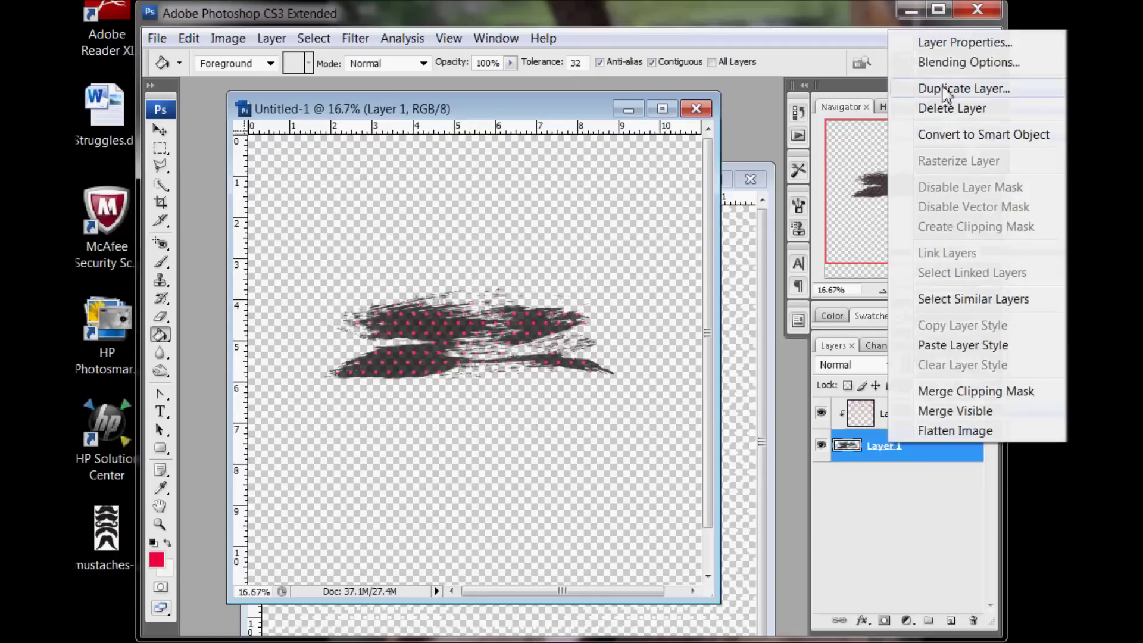
In Layer 1's Blending Options, uncheck Blend Clipped Layers as Group, set Knockout Deep, Fill Opacity 0.
click(948, 61)
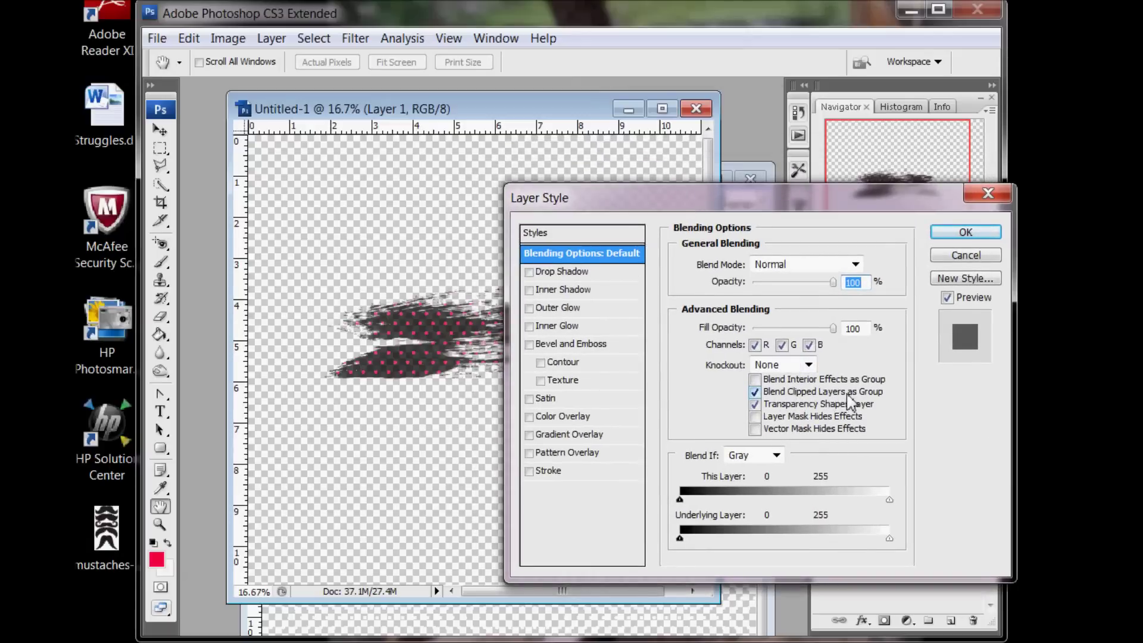
click(754, 392)
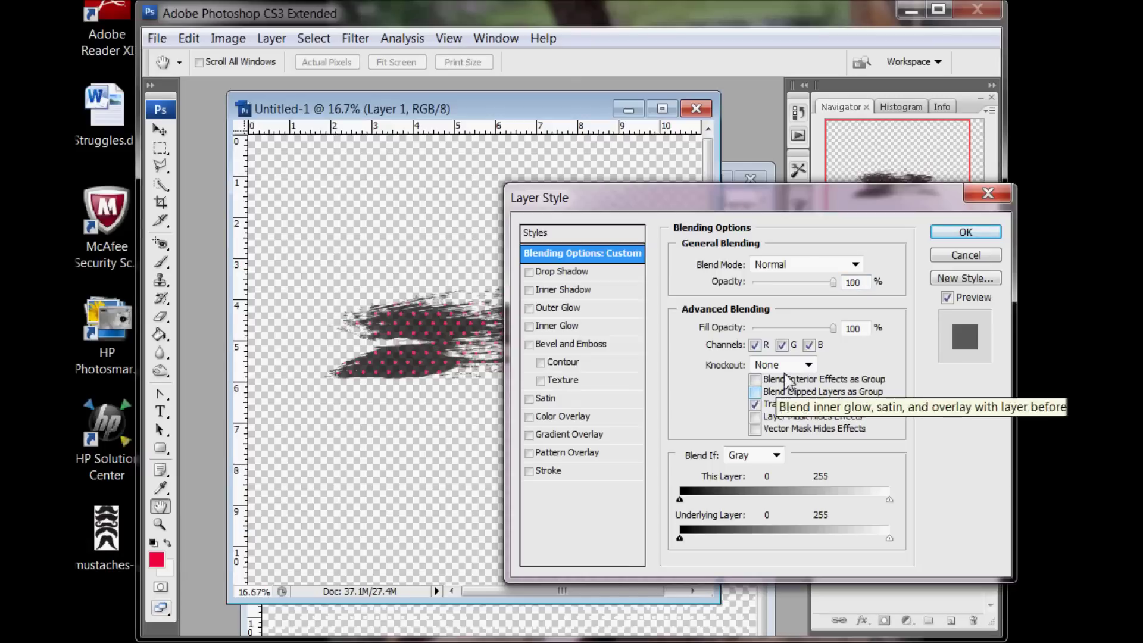
drag(893, 190, 915, 229)
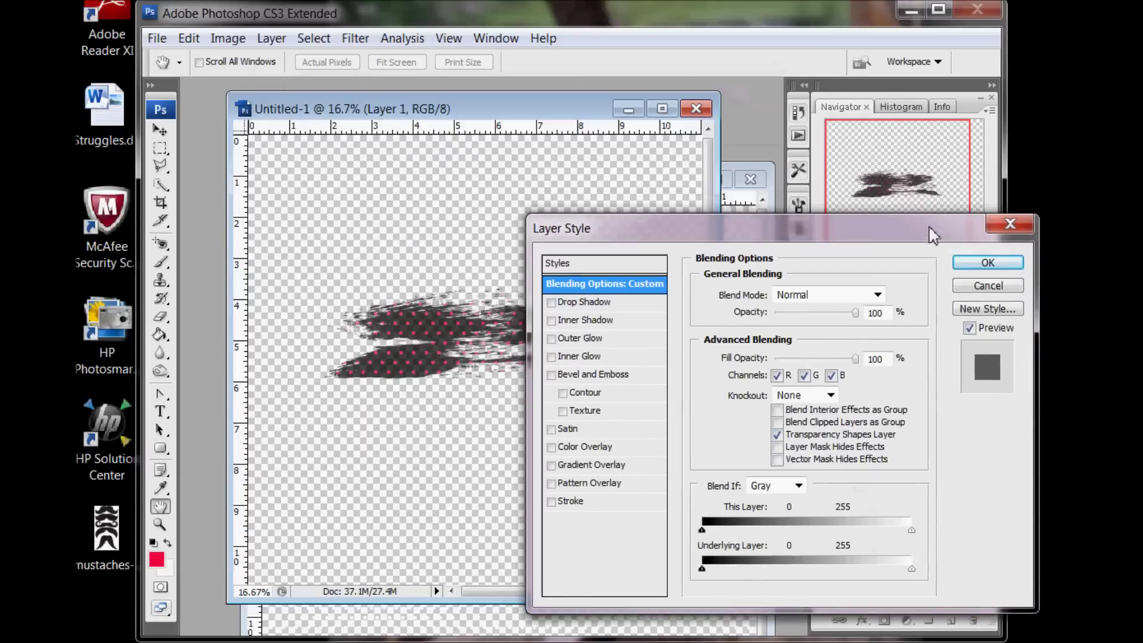
click(810, 399)
click(801, 434)
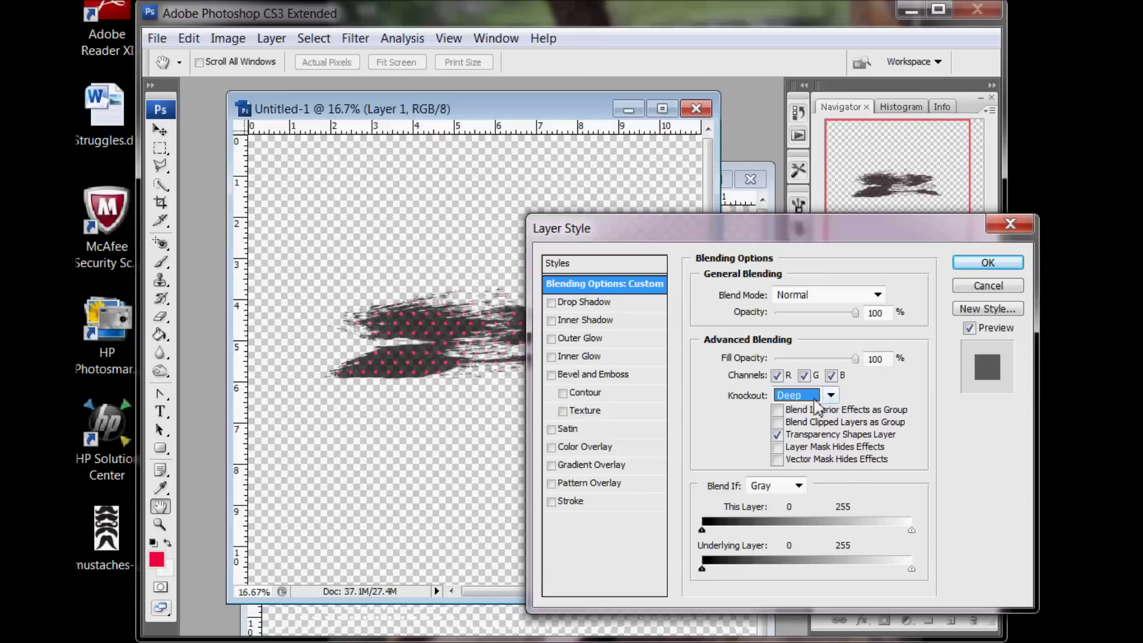
drag(856, 360, 773, 362)
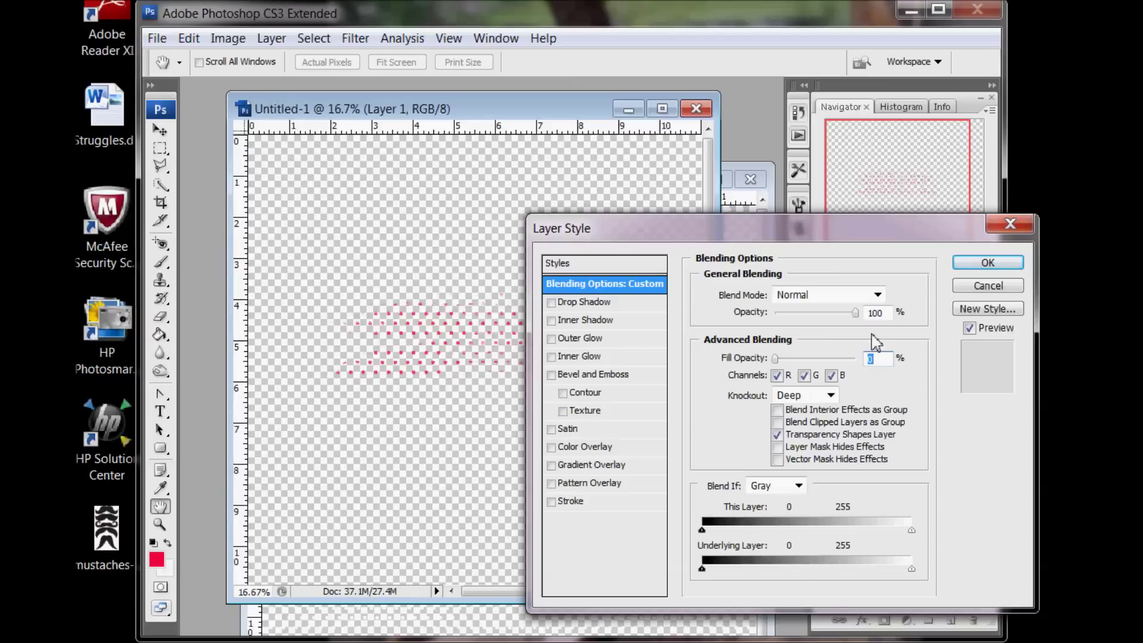
click(988, 262)
key(g)
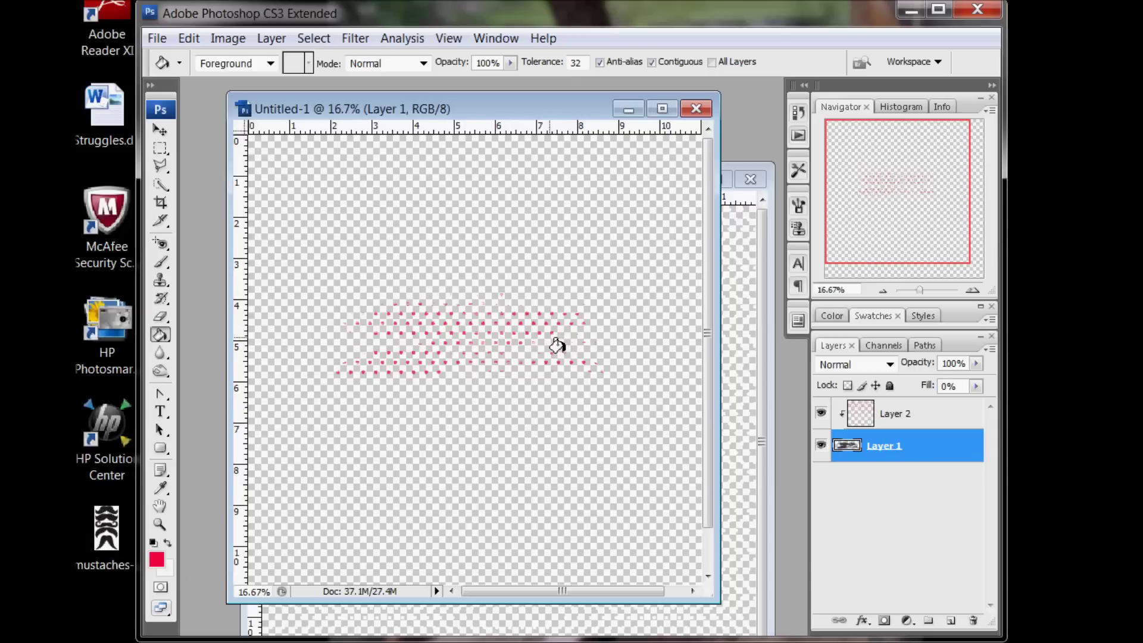
right_click(892, 446)
Merge the visible dot layers into one and check it by toggling its visibility.
click(955, 409)
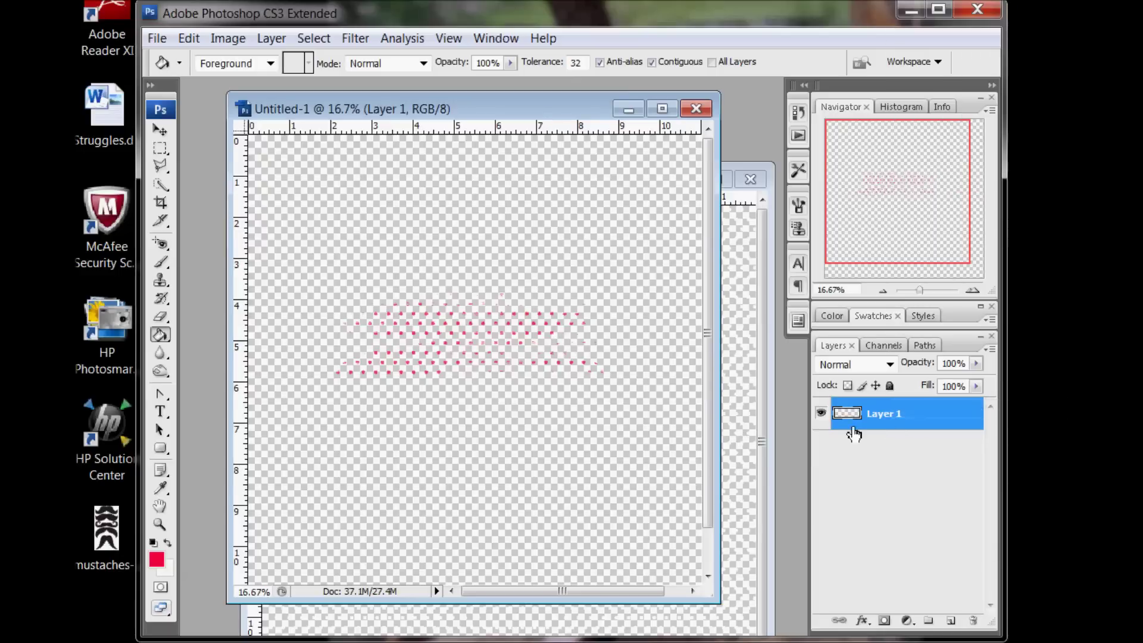
click(821, 414)
click(821, 413)
Minimize the small-dot document and restore the emka_LaceCU16_element03.png window.
click(739, 174)
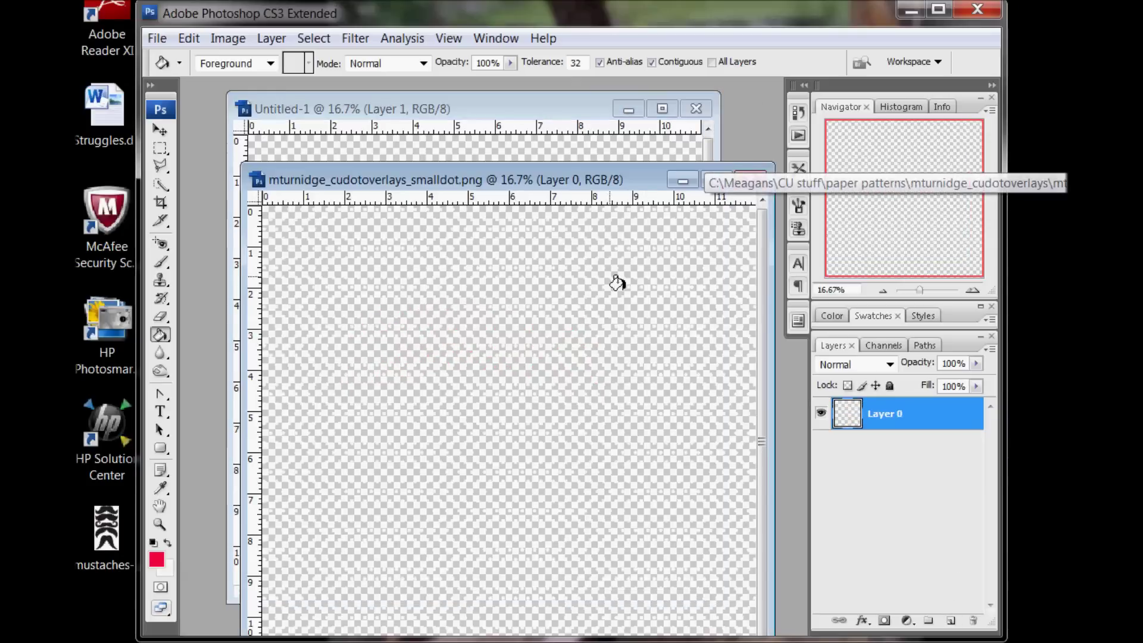
click(682, 178)
click(355, 622)
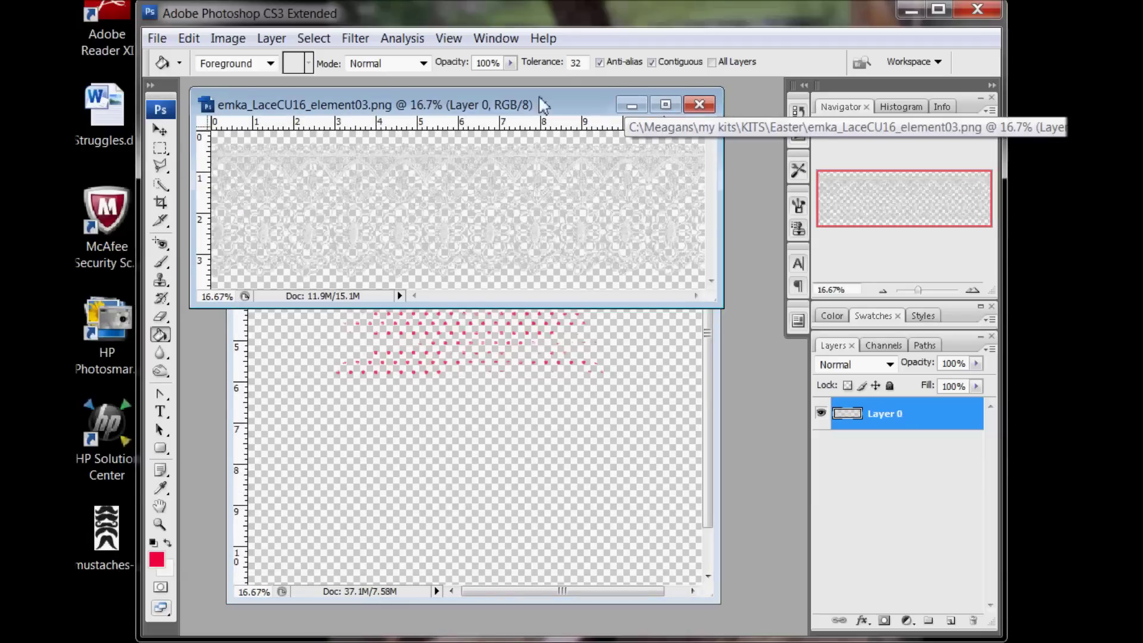
Hide the red dots layer and draw a red custom heart shape on a new layer.
click(630, 108)
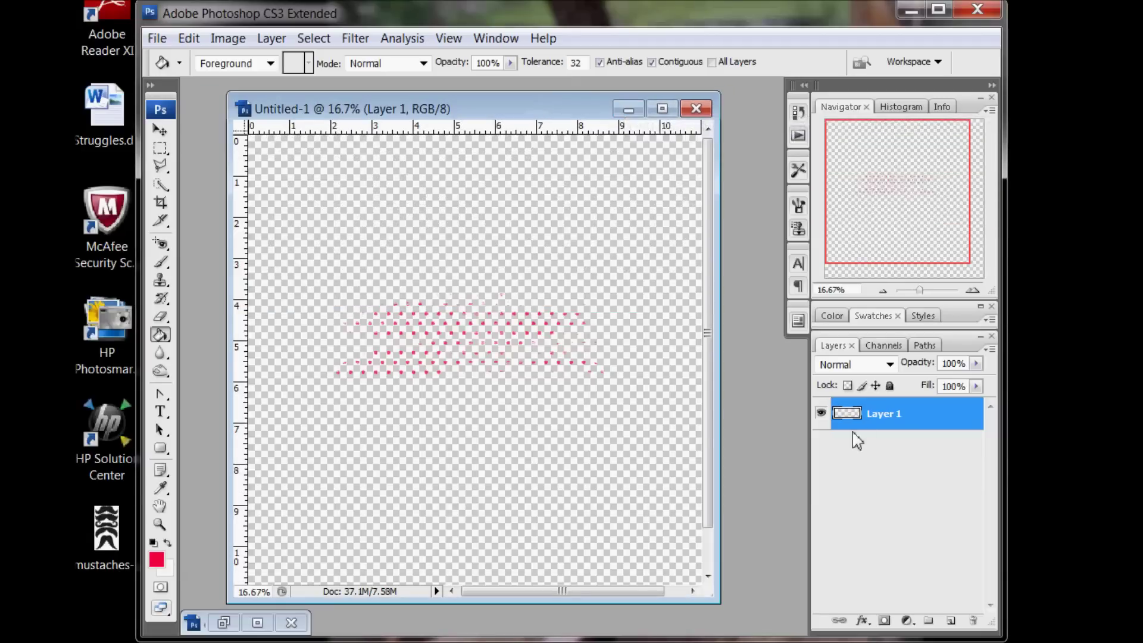
click(820, 413)
click(950, 621)
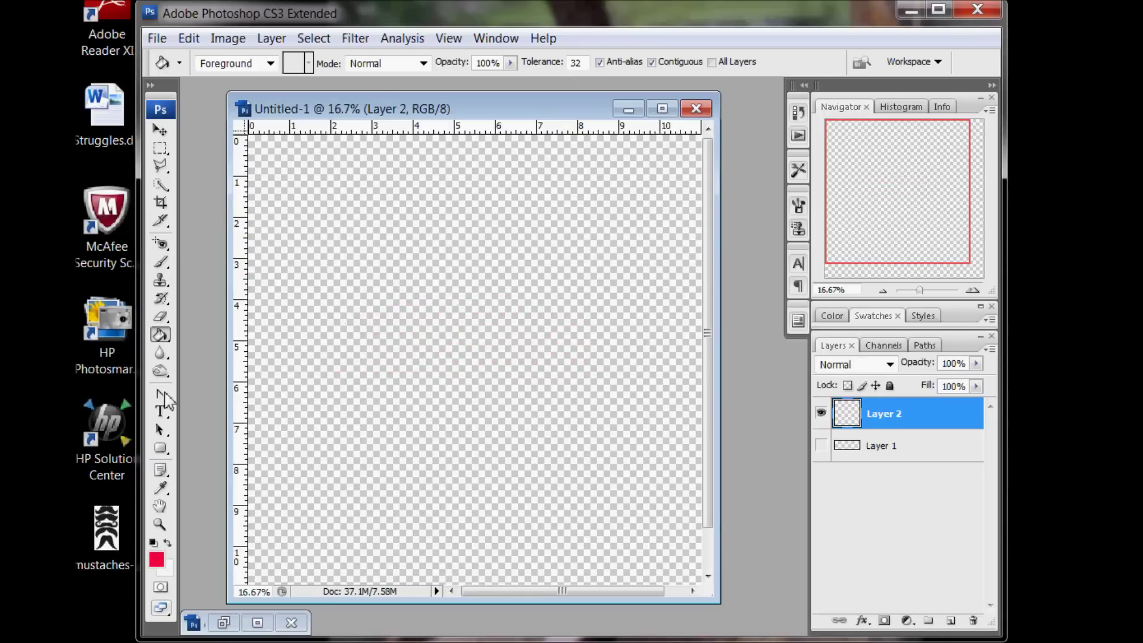
click(160, 448)
drag(167, 454, 199, 520)
click(476, 62)
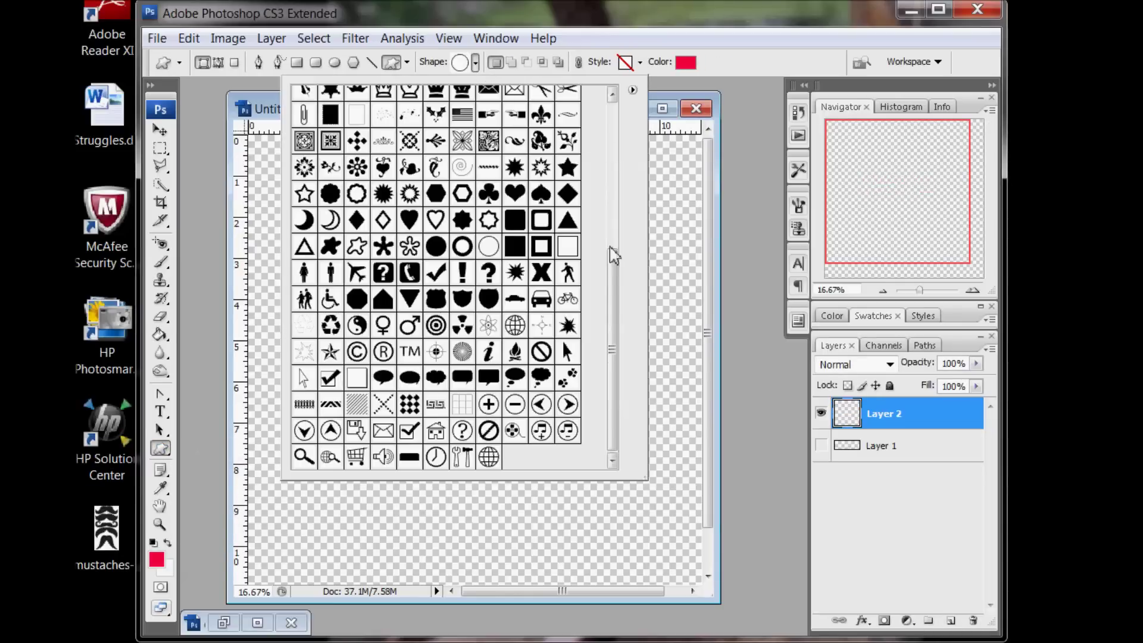
double_click(514, 194)
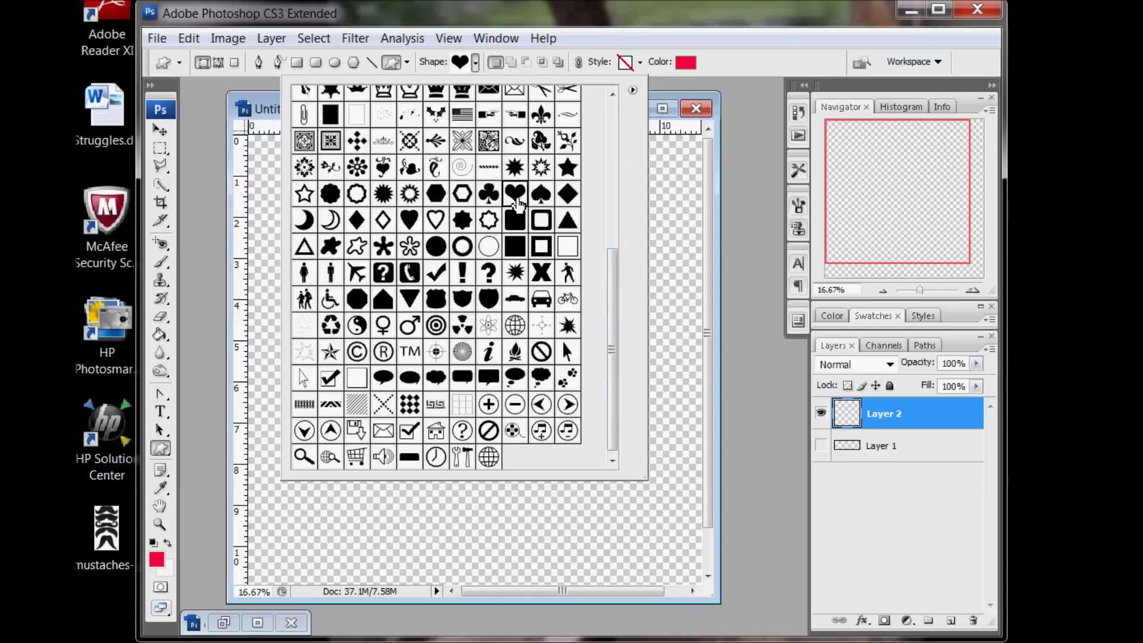
drag(390, 239, 547, 371)
Rasterize the heart layer and copy the lace pattern over it.
right_click(958, 412)
click(1014, 116)
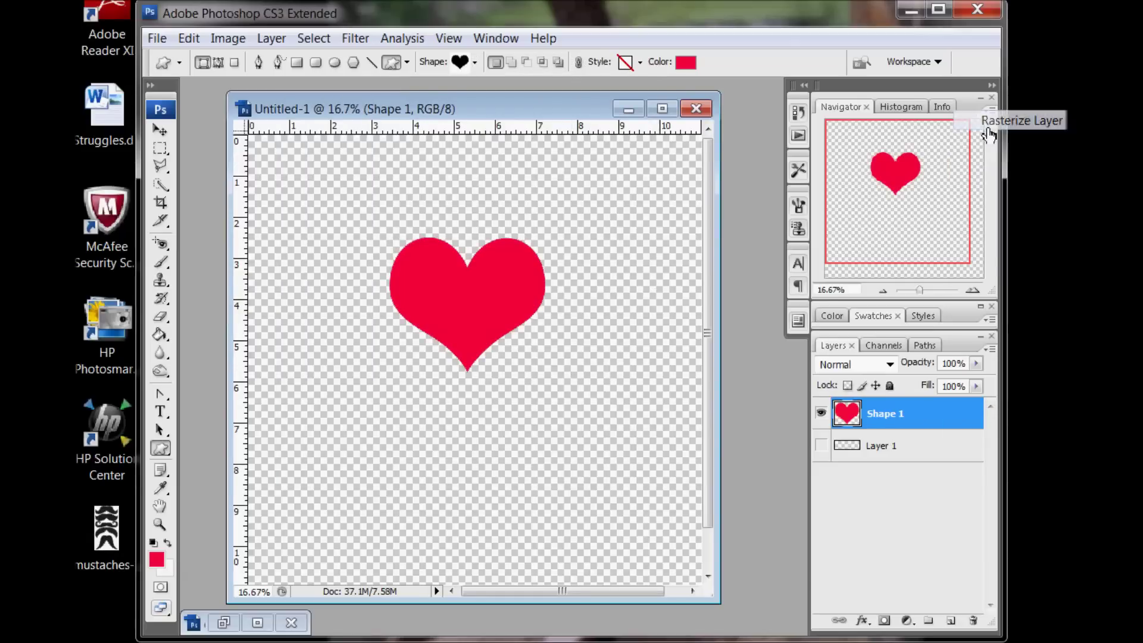
click(237, 623)
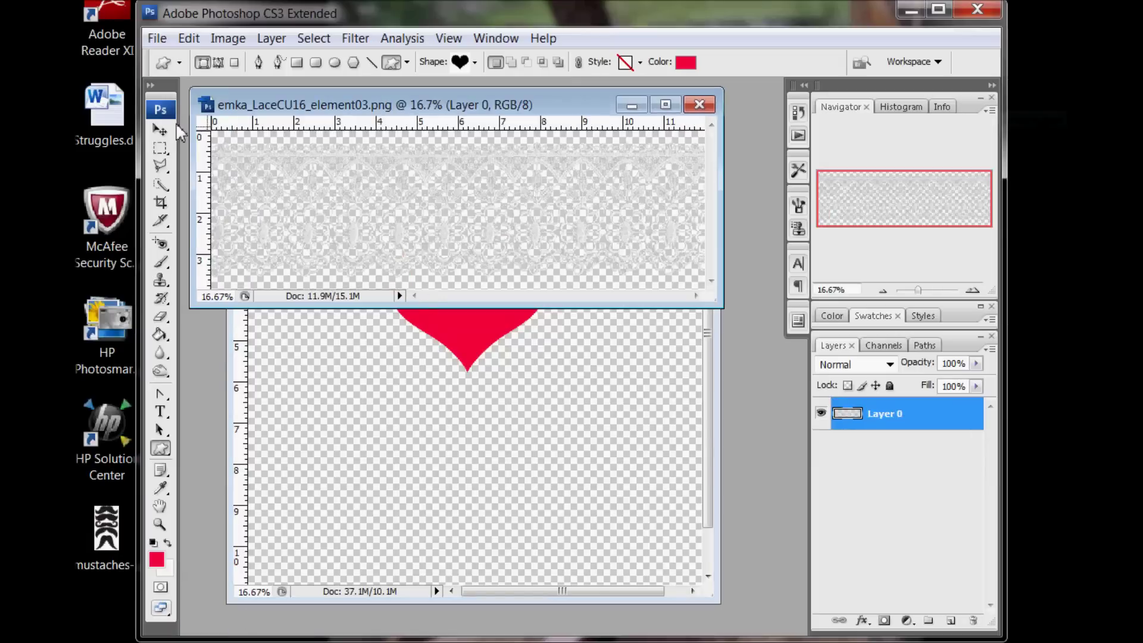
click(160, 130)
drag(453, 238, 534, 333)
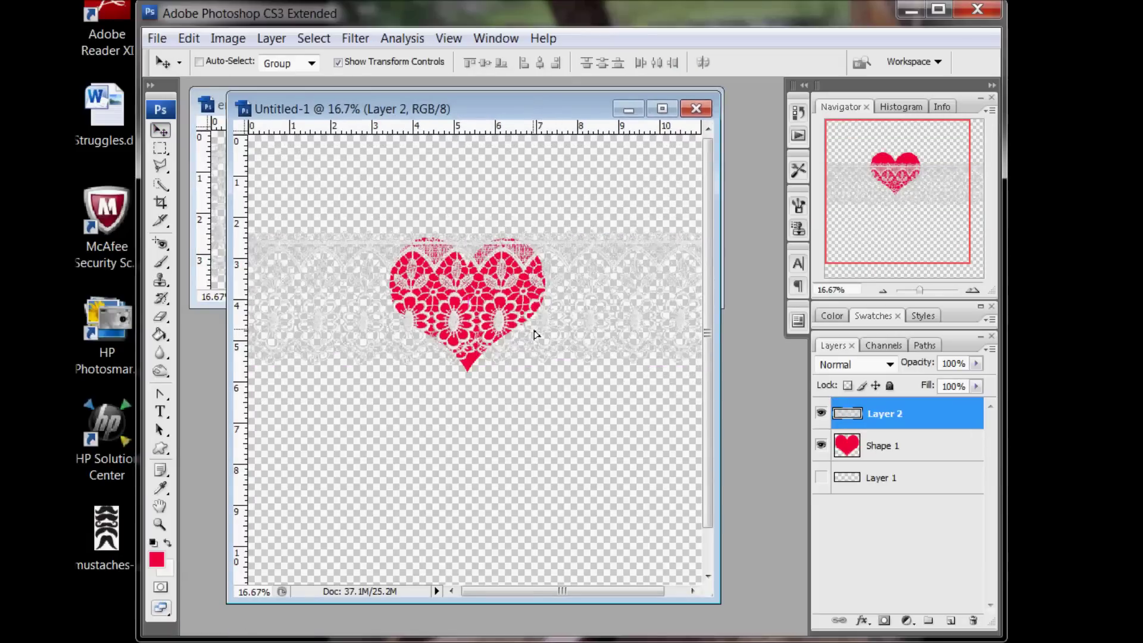
Scale the heart proportionally to 88.9% with Free Transform and reposition it.
click(886, 448)
key(ctrl+t)
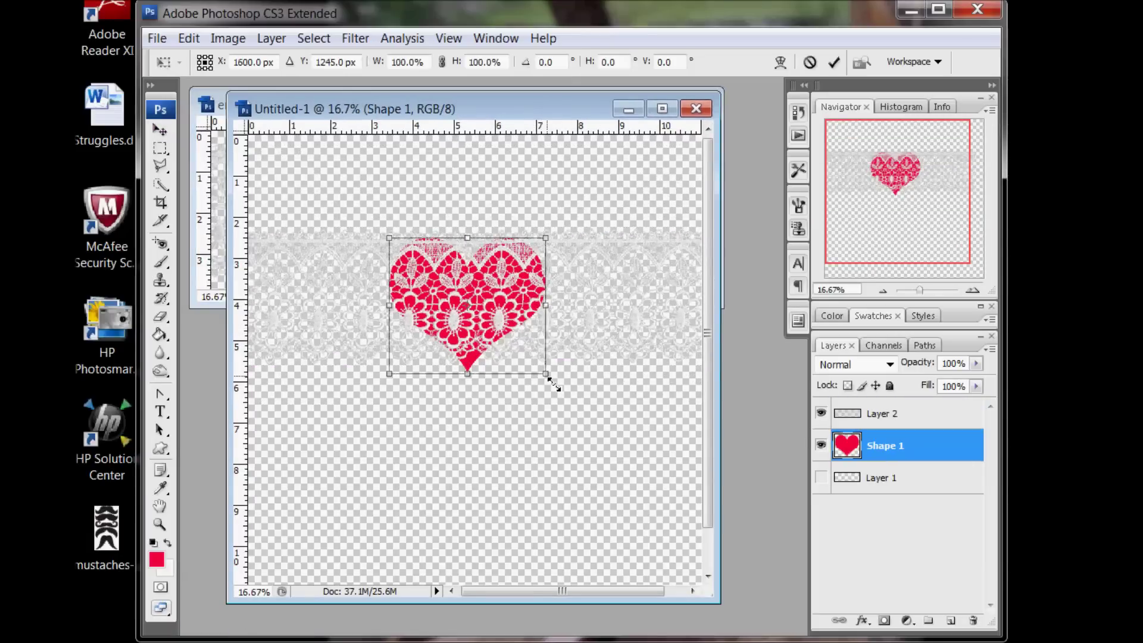
click(441, 61)
drag(553, 384, 505, 338)
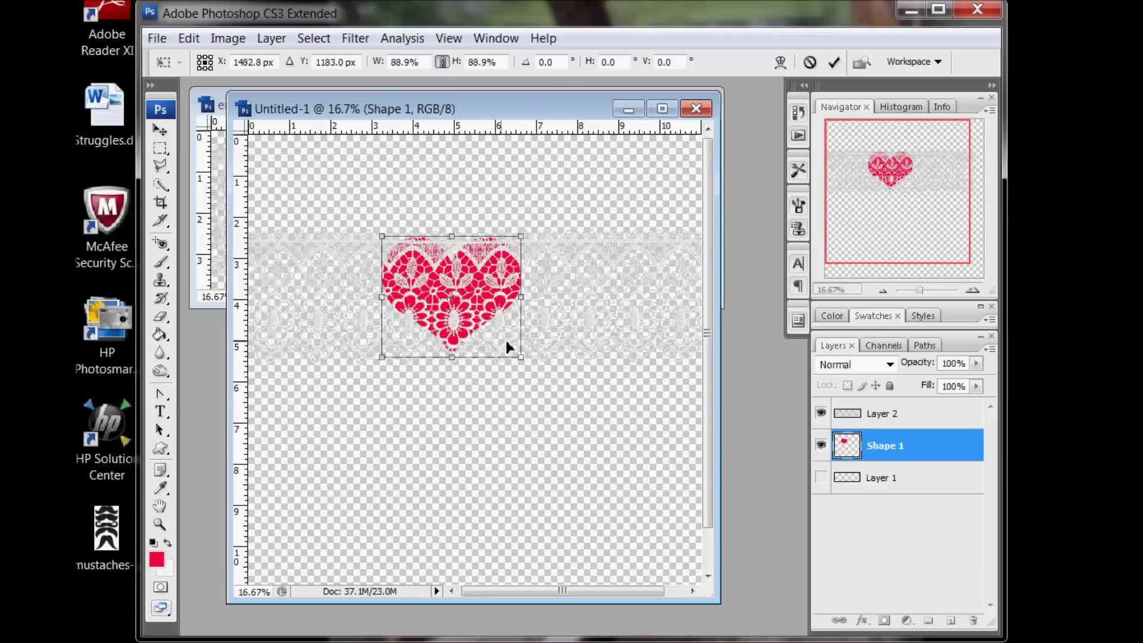
click(833, 61)
Clip the lace layer to the heart shape.
right_click(876, 415)
click(953, 211)
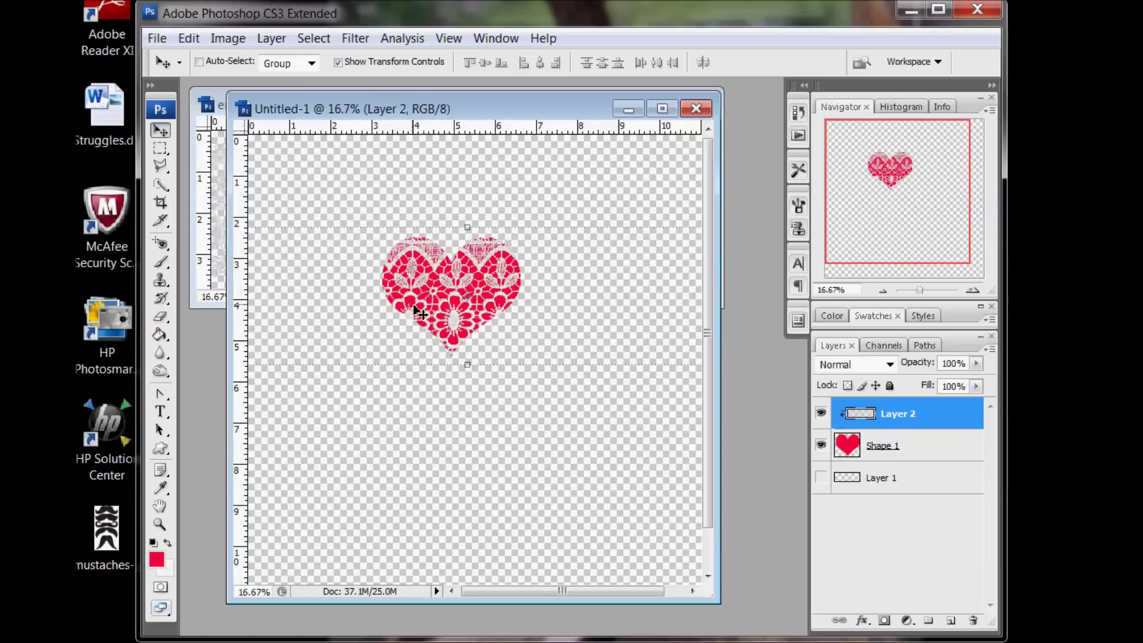
click(903, 446)
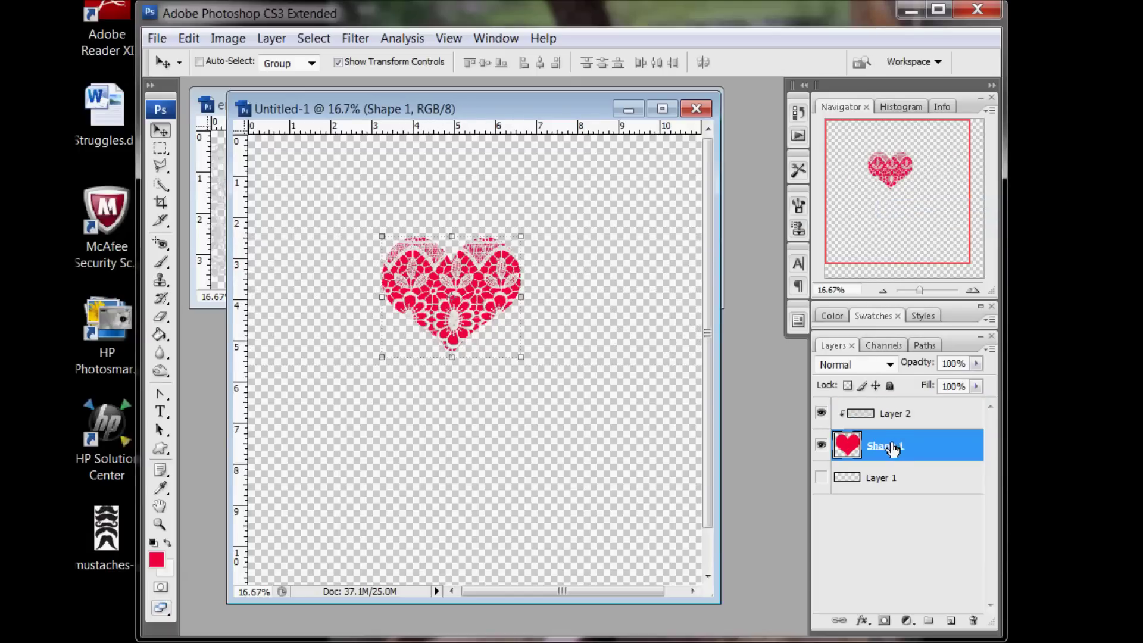
Set the heart's blending to Knockout Deep, Fill Opacity 0, no group blending, then Merge Visible.
right_click(893, 448)
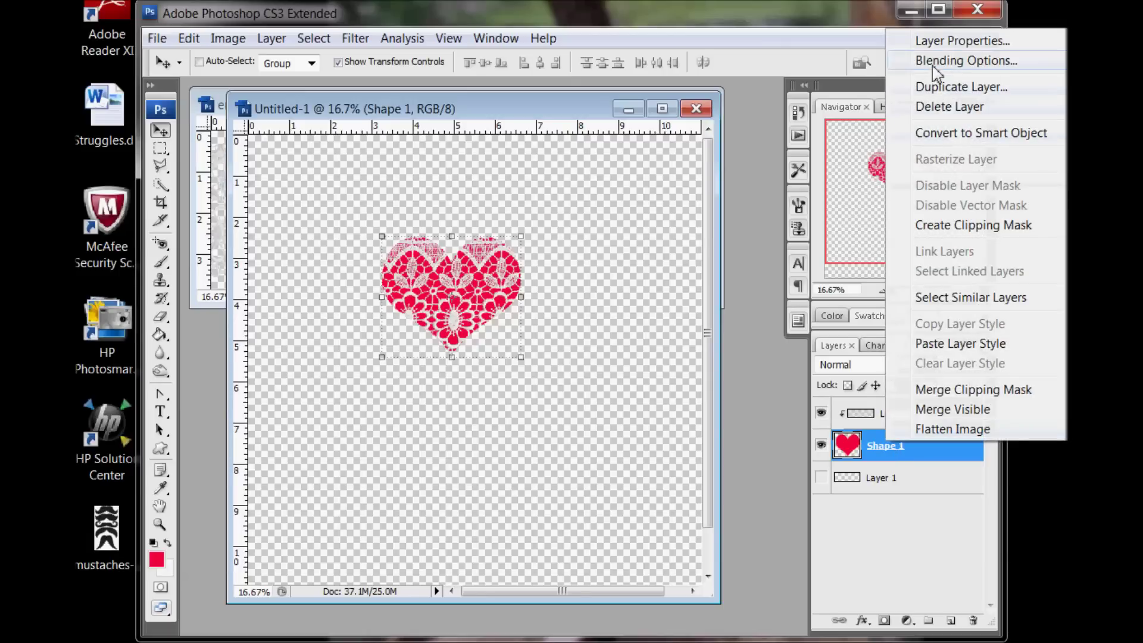
click(932, 66)
drag(768, 238, 754, 225)
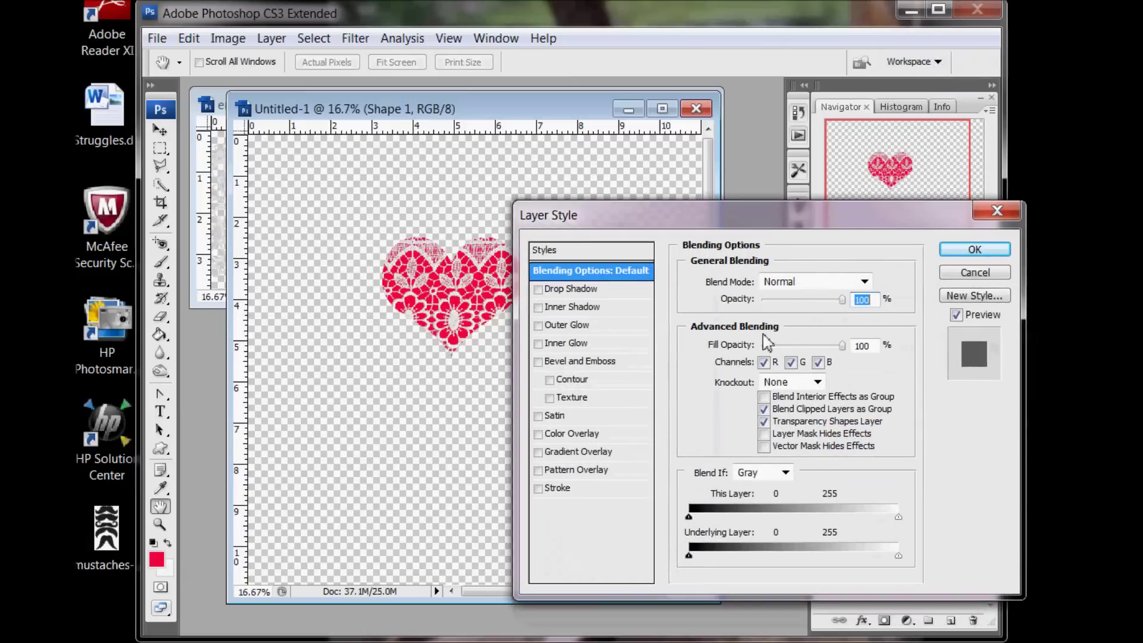
click(767, 416)
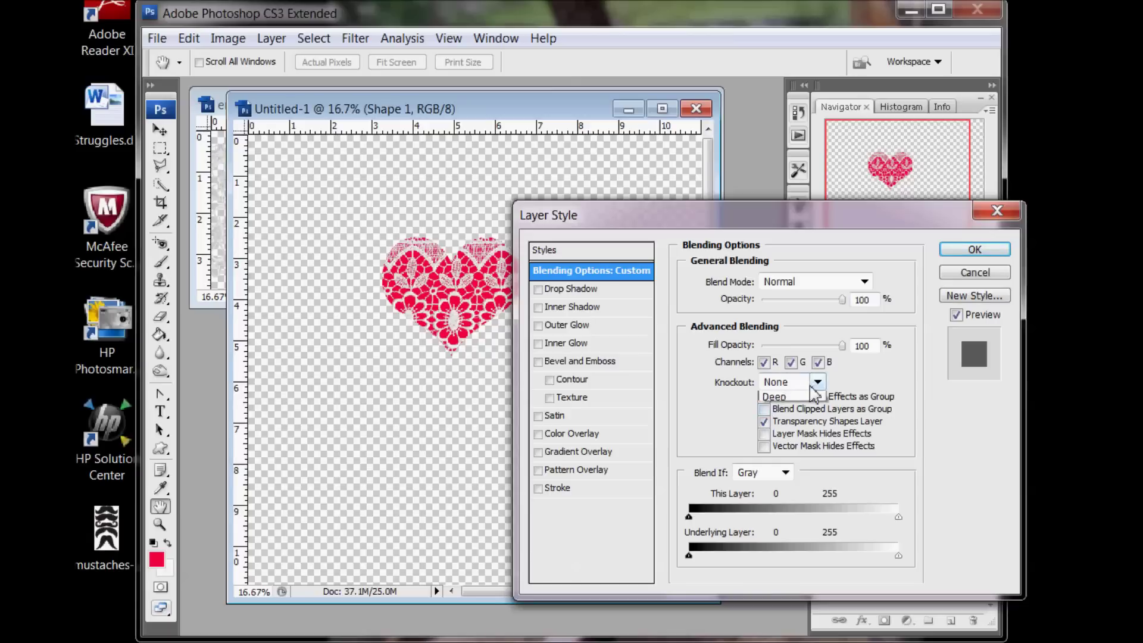
click(795, 382)
click(777, 432)
drag(844, 346, 766, 346)
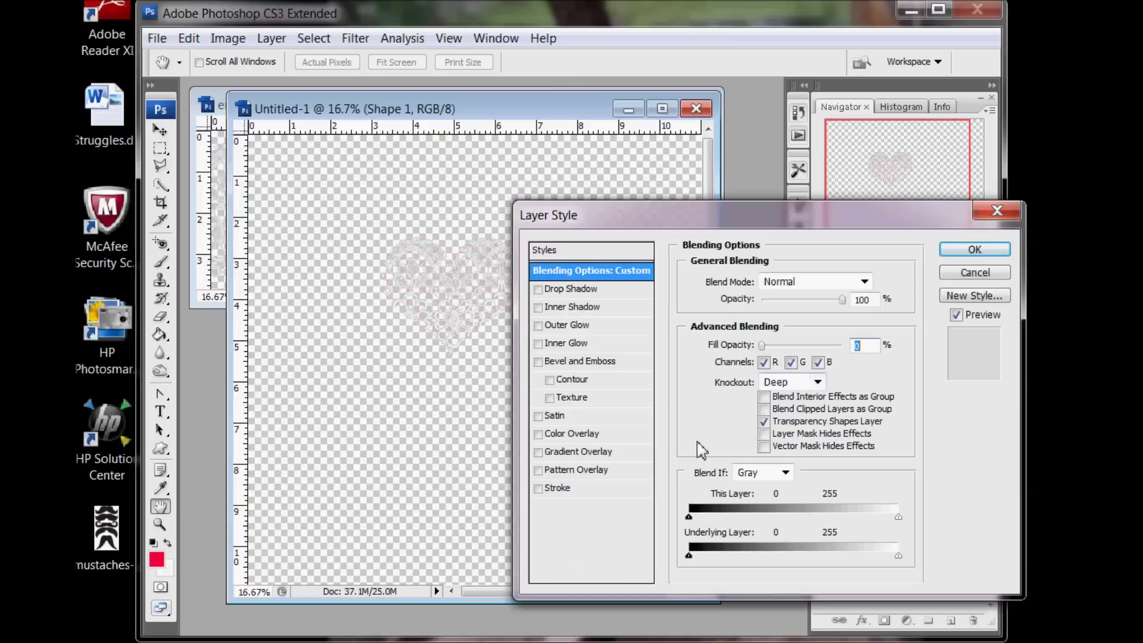
click(972, 250)
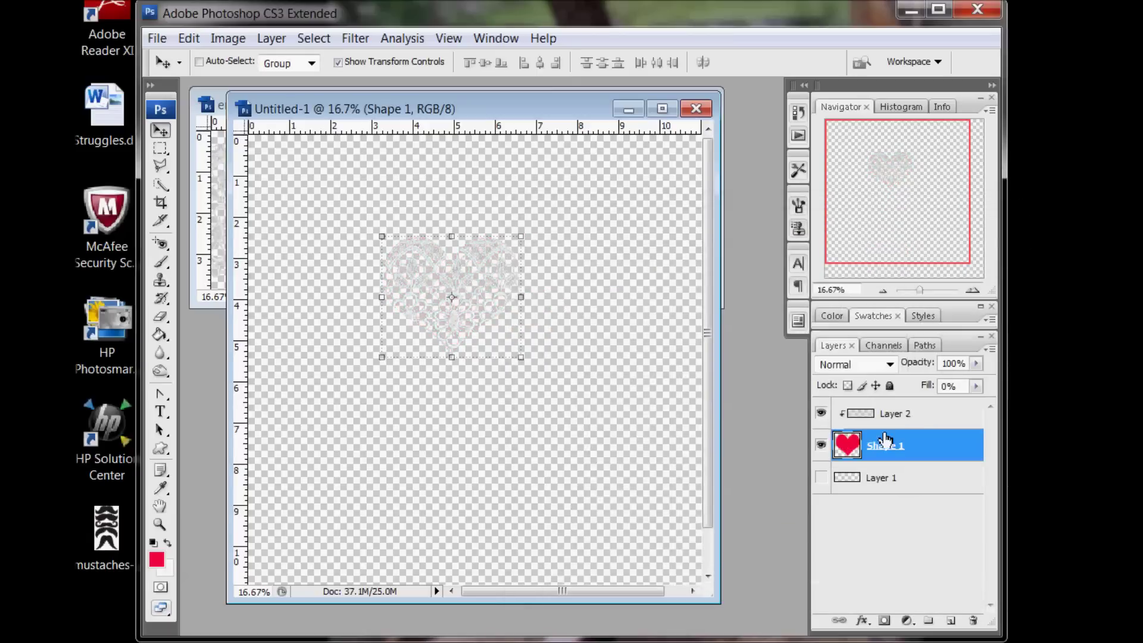
right_click(888, 448)
click(920, 409)
Try a Stroke effect on the merged heart, then cancel it.
right_click(887, 422)
click(922, 35)
click(605, 487)
drag(643, 216, 708, 198)
drag(811, 262, 824, 264)
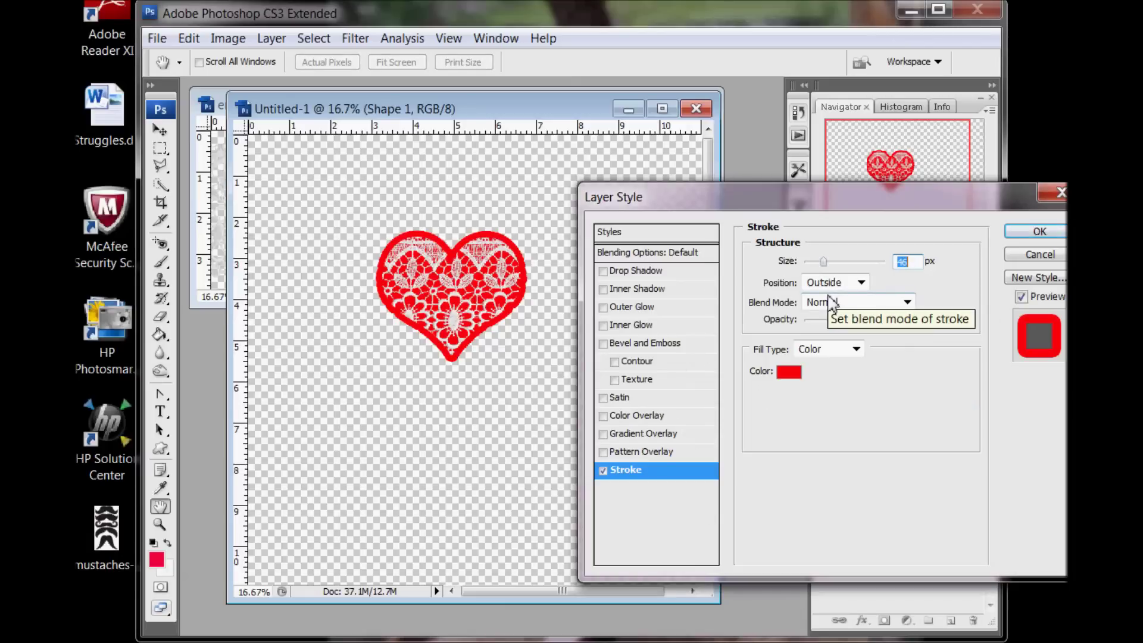
click(1037, 255)
key(v)
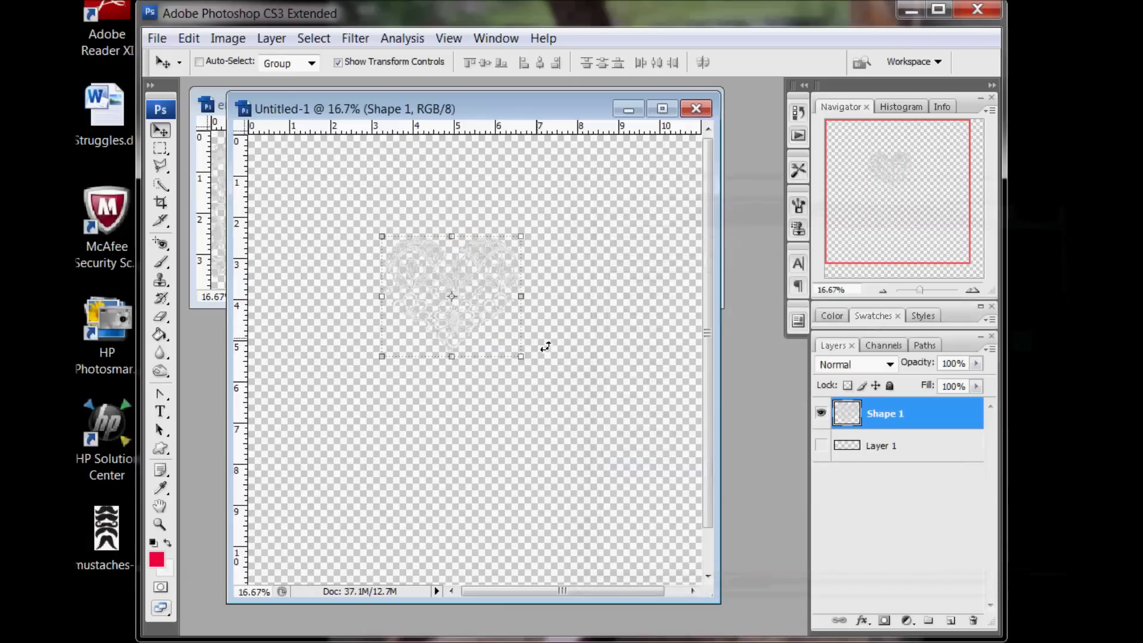